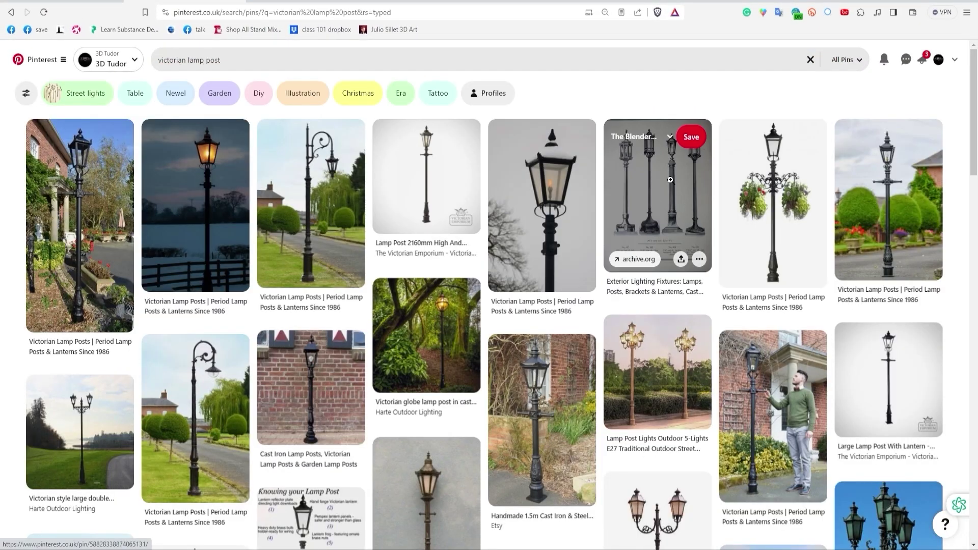
Load the recent building idea .pur board in place of the Victorian Trucks board
{"action": "left_click", "coordinate": [227, 387]}
{"action": "right_click", "coordinate": [383, 212]}
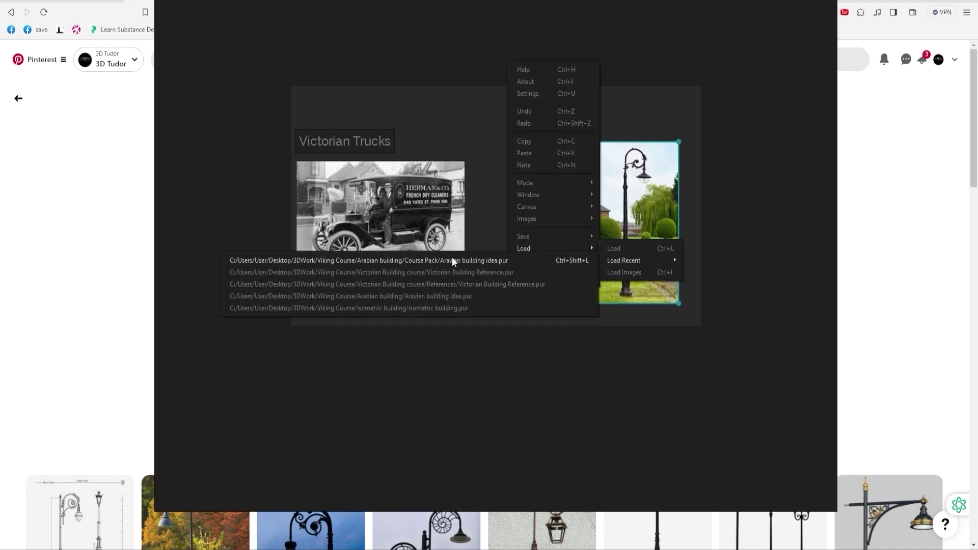
{"action": "left_click", "coordinate": [452, 261]}
Zoom and scroll across the Main Building, Doors, Props, Windows and Plants groups
{"action": "scroll", "coordinate": [470, 172], "scroll_direction": "up", "scroll_amount": 4}
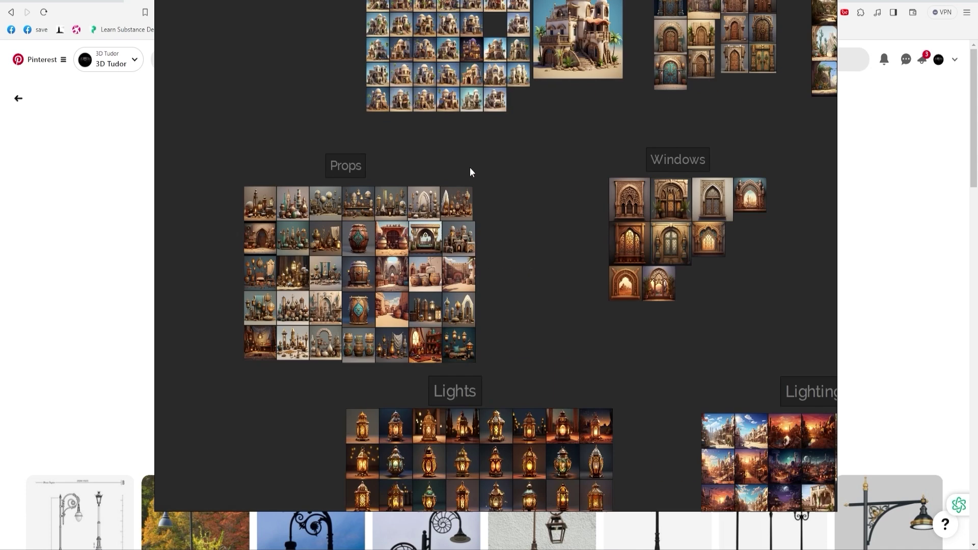
{"action": "scroll", "coordinate": [427, 257], "scroll_direction": "down", "scroll_amount": 3}
{"action": "scroll", "coordinate": [509, 213], "scroll_direction": "up", "scroll_amount": 3}
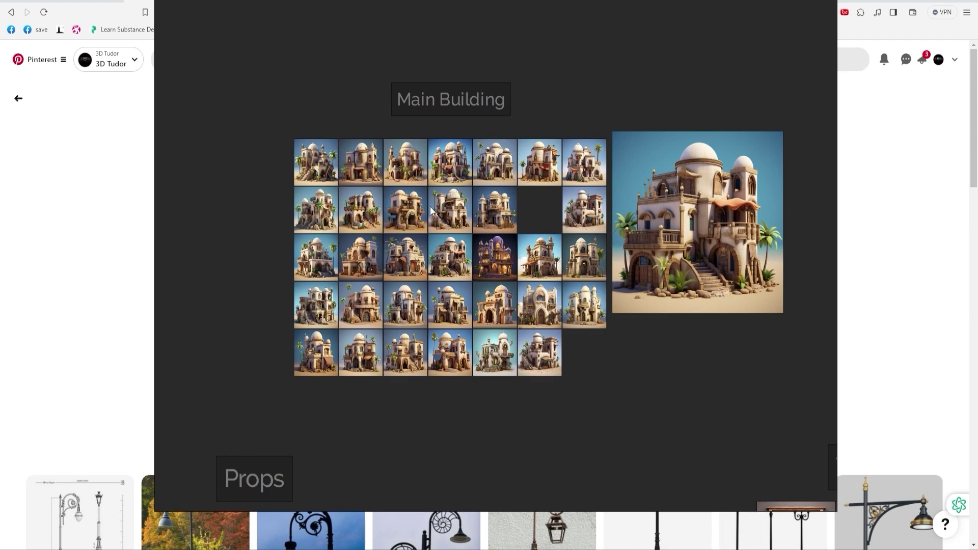
{"action": "scroll", "coordinate": [590, 224], "scroll_direction": "down", "scroll_amount": 3}
{"action": "scroll", "coordinate": [590, 225], "scroll_direction": "up", "scroll_amount": 1}
{"action": "scroll", "coordinate": [590, 224], "scroll_direction": "right", "scroll_amount": 3}
{"action": "scroll", "coordinate": [505, 218], "scroll_direction": "right", "scroll_amount": 2}
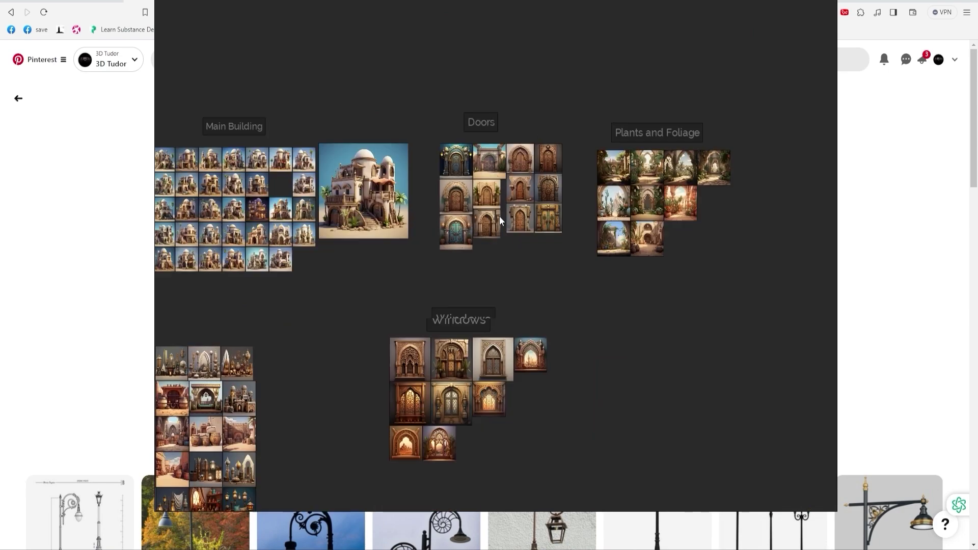
{"action": "scroll", "coordinate": [504, 219], "scroll_direction": "up", "scroll_amount": 2}
{"action": "scroll", "coordinate": [480, 213], "scroll_direction": "right", "scroll_amount": 2}
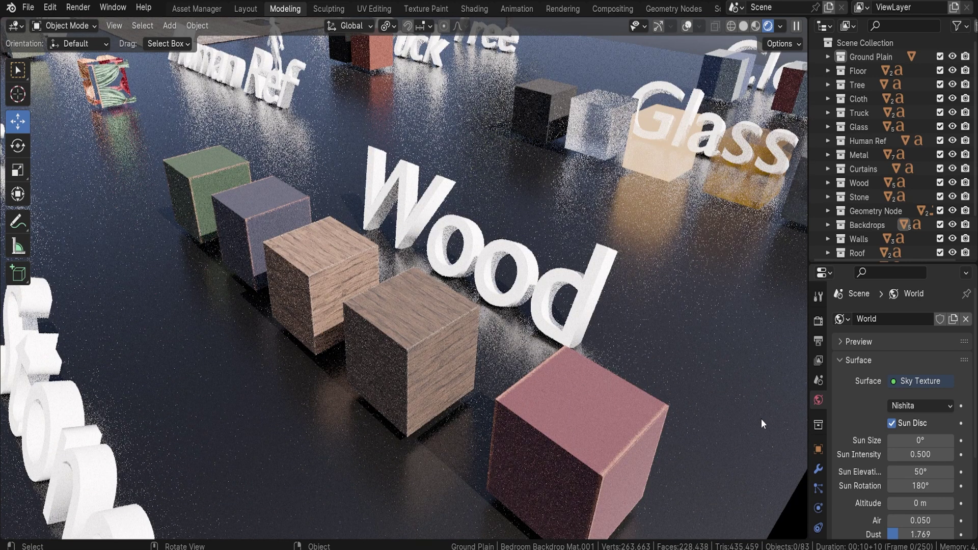
Switch to Material Preview and pan toward the Curtains and Metal samples
{"action": "left_click", "coordinate": [755, 25]}
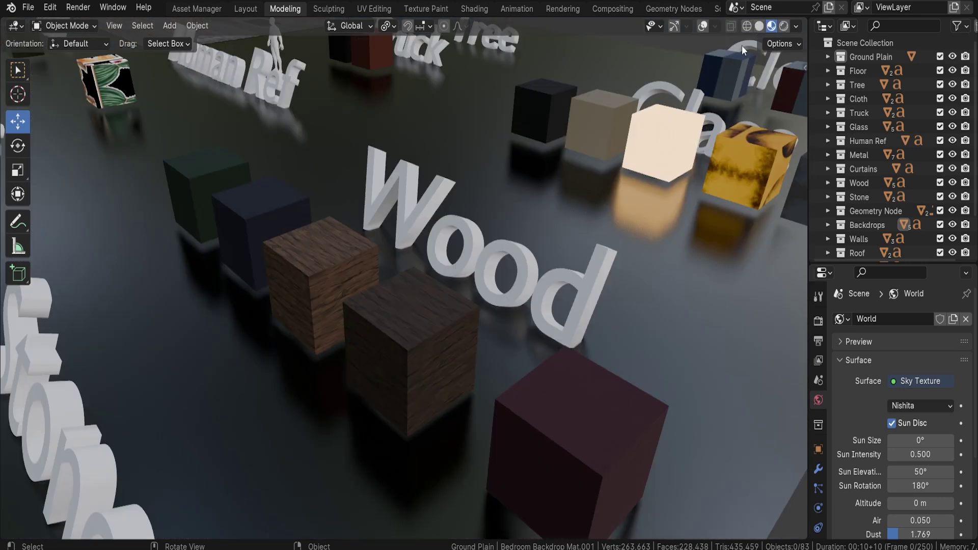
{"action": "scroll", "coordinate": [337, 400], "scroll_direction": "down", "scroll_amount": 6}
{"action": "scroll", "coordinate": [377, 390], "scroll_direction": "up", "scroll_amount": 3}
{"action": "scroll", "coordinate": [377, 346], "scroll_direction": "up", "scroll_amount": 2}
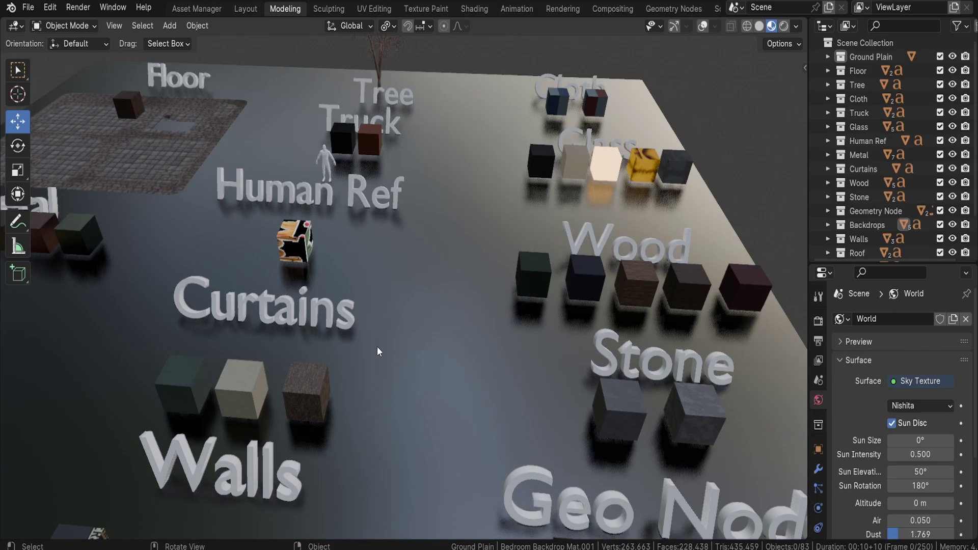
{"action": "scroll", "coordinate": [330, 313], "scroll_direction": "up", "scroll_amount": 2}
{"action": "middle_click_drag", "start_coordinate": [330, 313], "coordinate": [609, 325], "text": "shift"}
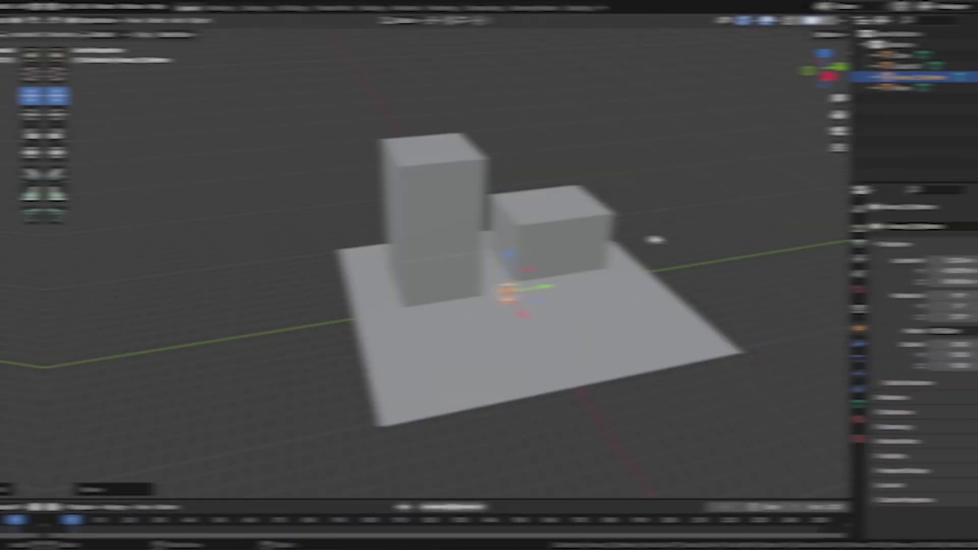
Duplicate the grey cube and stack the copy on top of the original
{"action": "left_click", "coordinate": [484, 255]}
{"action": "key", "text": "shift+d"}
{"action": "left_click", "coordinate": [443, 115]}
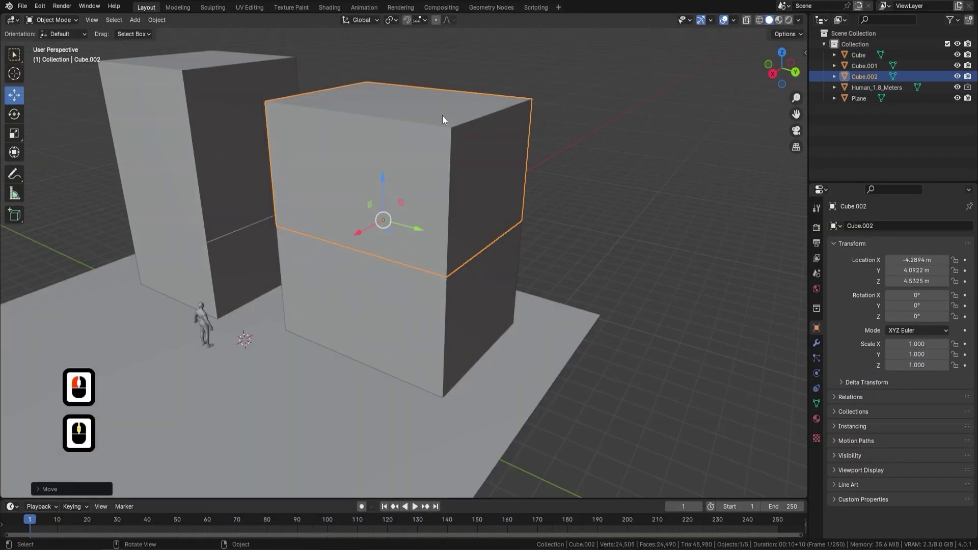
{"action": "key", "text": "Tab"}
{"action": "left_click", "coordinate": [448, 114]}
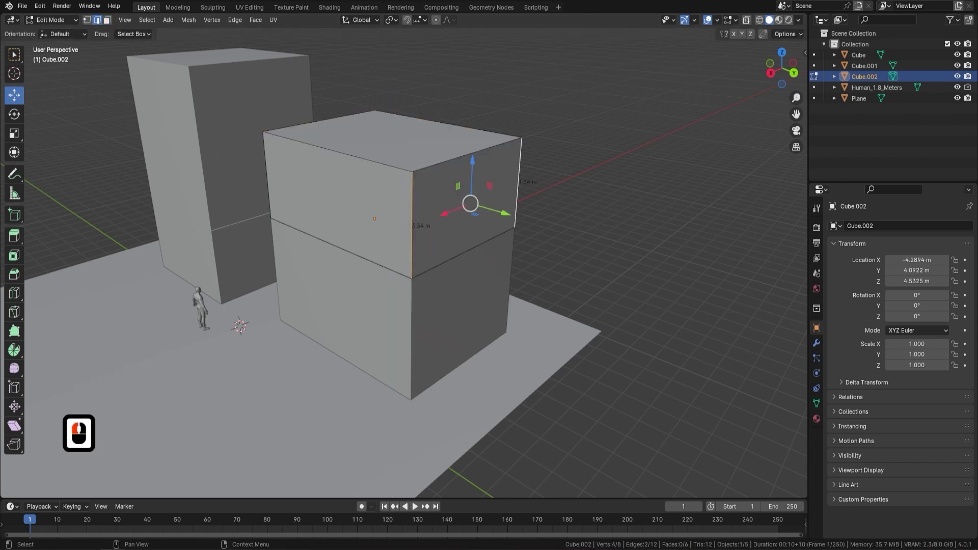
{"action": "key", "text": "Tab"}
Add another cube copy on top of the stack, forming a cube tower
{"action": "key", "text": "shift+d"}
{"action": "left_click", "coordinate": [488, 77]}
{"action": "key", "text": "Tab"}
{"action": "key", "text": "3"}
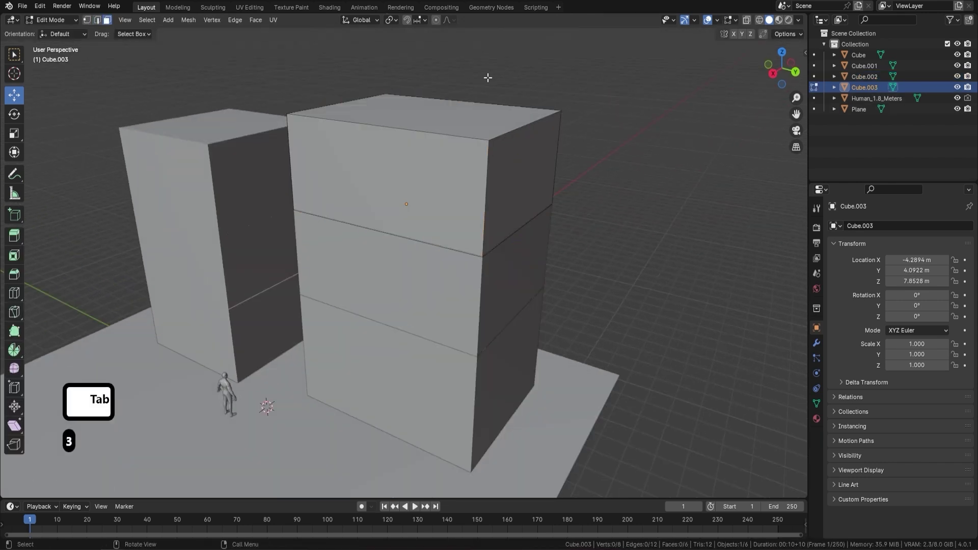
{"action": "left_click", "coordinate": [436, 128]}
{"action": "key", "text": "Tab"}
{"action": "middle_click_drag", "start_coordinate": [437, 127], "coordinate": [499, 211]}
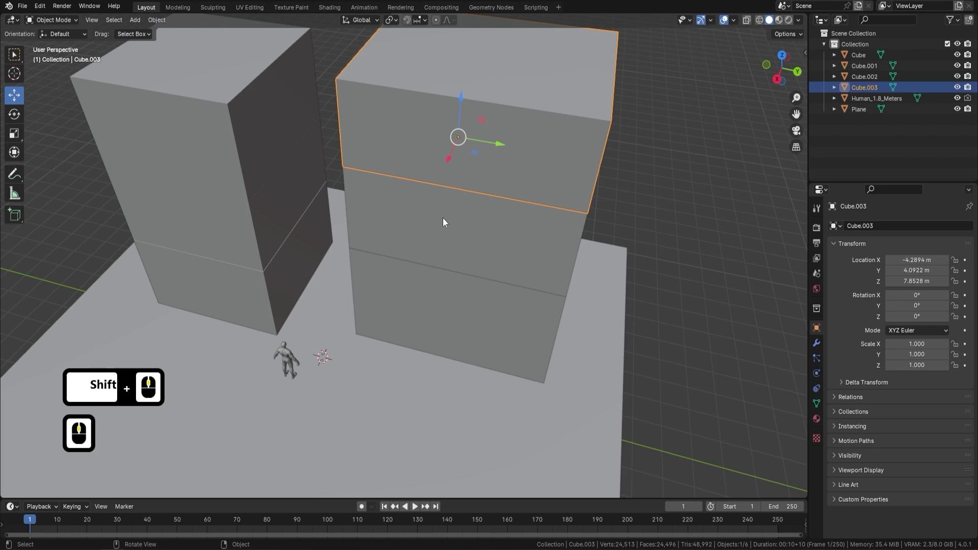
{"action": "middle_click_drag", "start_coordinate": [436, 210], "coordinate": [450, 252]}
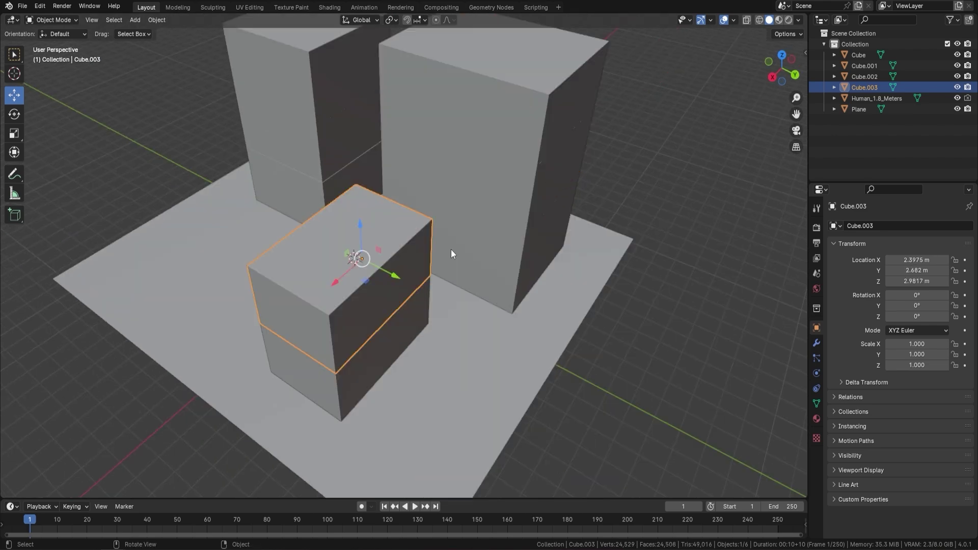
Duplicate the front block and slide the copy out along the base
{"action": "key", "text": "shift+a"}
{"action": "left_click", "coordinate": [498, 244]}
{"action": "key", "text": "KP_7"}
{"action": "left_click_drag", "start_coordinate": [384, 179], "coordinate": [408, 367]}
{"action": "mouse_move", "coordinate": [408, 367]}
{"action": "middle_mouse_down"}
{"action": "mouse_move", "coordinate": [464, 136]}
{"action": "mouse_move", "coordinate": [377, 331]}
{"action": "middle_mouse_up"}
{"action": "scroll", "coordinate": [464, 135], "scroll_direction": "up", "scroll_amount": 2}
Stretch the new block's end face out to about 4.98 m
{"action": "key", "text": "Tab"}
{"action": "left_click", "coordinate": [377, 331]}
{"action": "left_click_drag", "start_coordinate": [382, 331], "coordinate": [267, 300]}
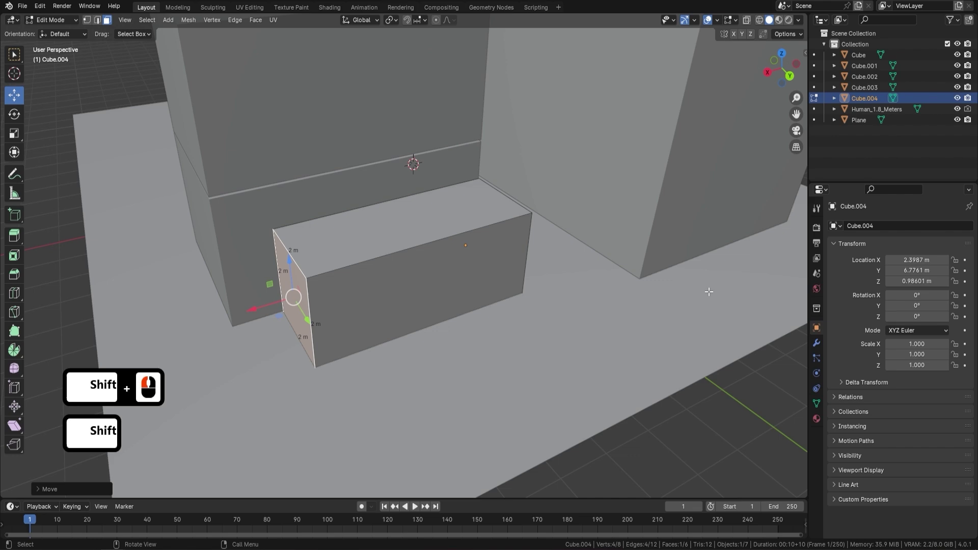
{"action": "middle_click_drag", "start_coordinate": [709, 291], "coordinate": [535, 284]}
{"action": "left_click", "coordinate": [666, 245]}
{"action": "middle_click_drag", "start_coordinate": [666, 245], "coordinate": [568, 288], "text": "shift"}
{"action": "scroll", "coordinate": [469, 283], "scroll_direction": "down", "scroll_amount": 2}
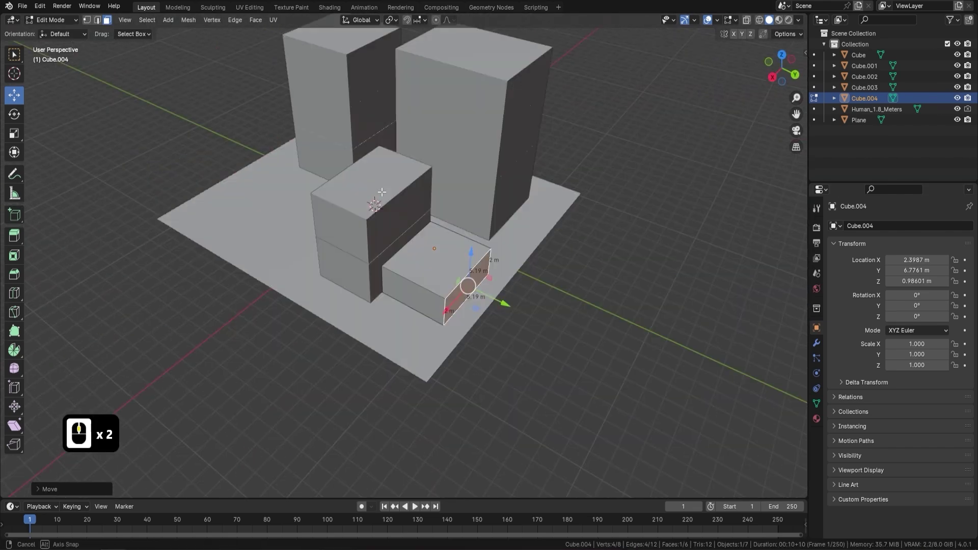
{"action": "middle_click_drag", "start_coordinate": [470, 283], "coordinate": [484, 269]}
{"action": "scroll", "coordinate": [515, 241], "scroll_direction": "up", "scroll_amount": 3}
{"action": "scroll", "coordinate": [514, 241], "scroll_direction": "down", "scroll_amount": 2}
Raise the new block's top face to make it a taller, wide block
{"action": "middle_click_drag", "start_coordinate": [476, 179], "coordinate": [345, 245]}
{"action": "left_click", "coordinate": [345, 244]}
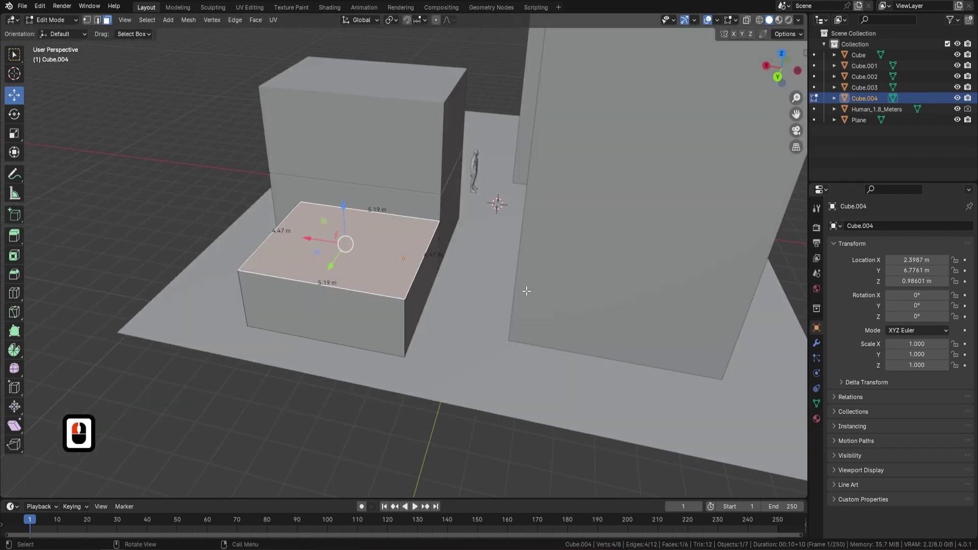
{"action": "scroll", "coordinate": [463, 265], "scroll_direction": "up", "scroll_amount": 2}
{"action": "left_click_drag", "start_coordinate": [466, 247], "coordinate": [468, 232]}
{"action": "left_click", "coordinate": [492, 209]}
{"action": "middle_click_drag", "start_coordinate": [492, 208], "coordinate": [512, 240]}
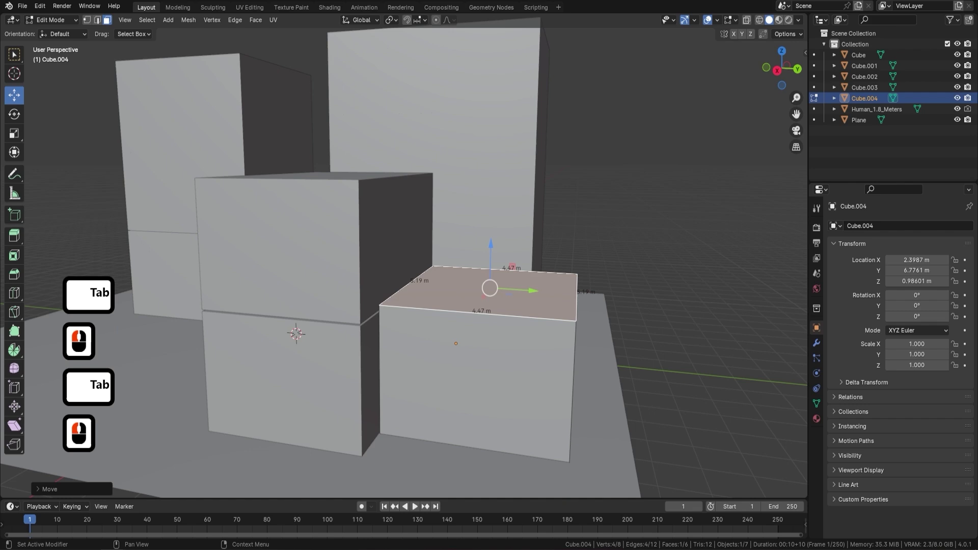
Duplicate the block's geometry and set the copy on top of it
{"action": "key", "text": "a"}
{"action": "key", "text": "shift+d"}
{"action": "left_click", "coordinate": [469, 224]}
{"action": "left_click", "coordinate": [477, 193]}
{"action": "middle_click_drag", "start_coordinate": [477, 193], "coordinate": [478, 149]}
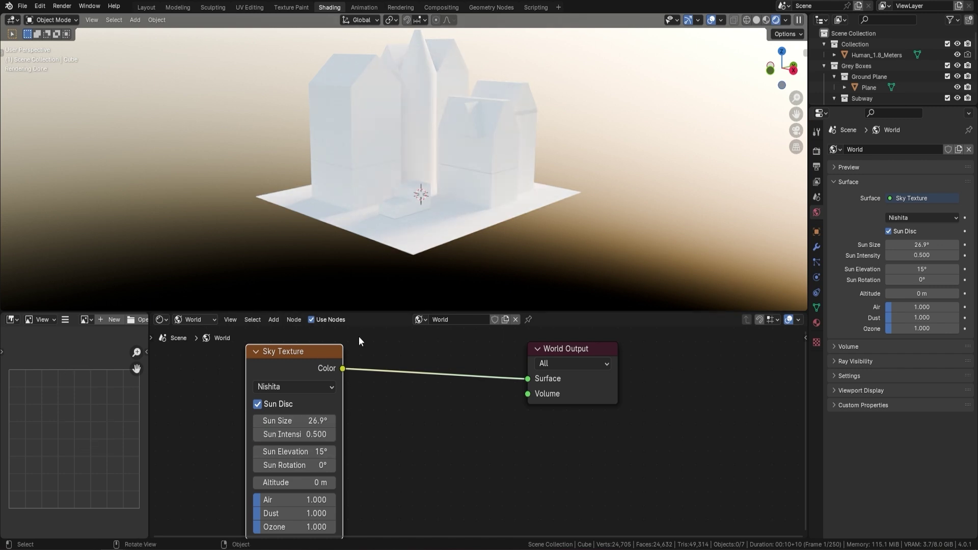
Set the Sky Texture's Sun Elevation to 500
{"action": "key", "text": "BackSpace"}
{"action": "key", "text": "BackSpace"}
{"action": "type", "text": "500"}
{"action": "key", "text": "Return"}
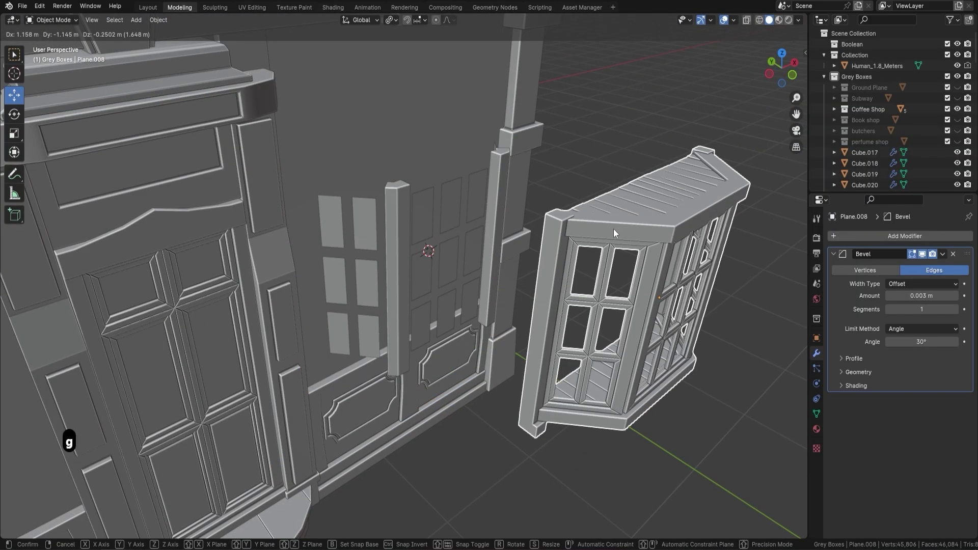
Join the bay window parts into one object and inspect its mesh in Edit Mode
{"action": "key", "text": "ctrl+j"}
{"action": "mouse_move", "coordinate": [467, 190]}
{"action": "middle_mouse_down"}
{"action": "mouse_move", "coordinate": [497, 138]}
{"action": "mouse_move", "coordinate": [463, 211]}
{"action": "mouse_move", "coordinate": [458, 203]}
{"action": "mouse_move", "coordinate": [486, 181]}
{"action": "middle_mouse_up"}
{"action": "key", "text": "Tab"}
{"action": "left_click", "coordinate": [454, 168], "text": "shift"}
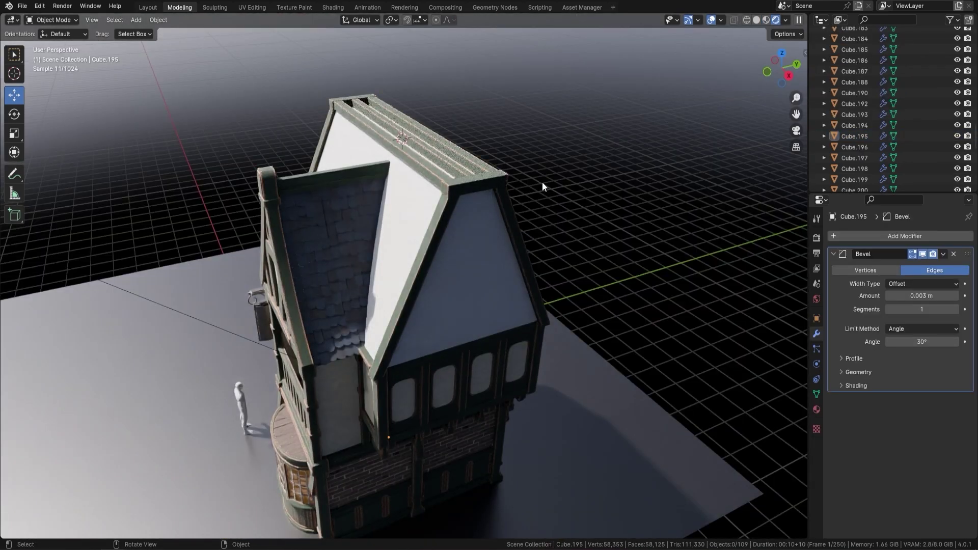
{"action": "mouse_move", "coordinate": [542, 182]}
{"action": "middle_mouse_down"}
{"action": "mouse_move", "coordinate": [556, 146]}
{"action": "mouse_move", "coordinate": [485, 224]}
{"action": "middle_mouse_up"}
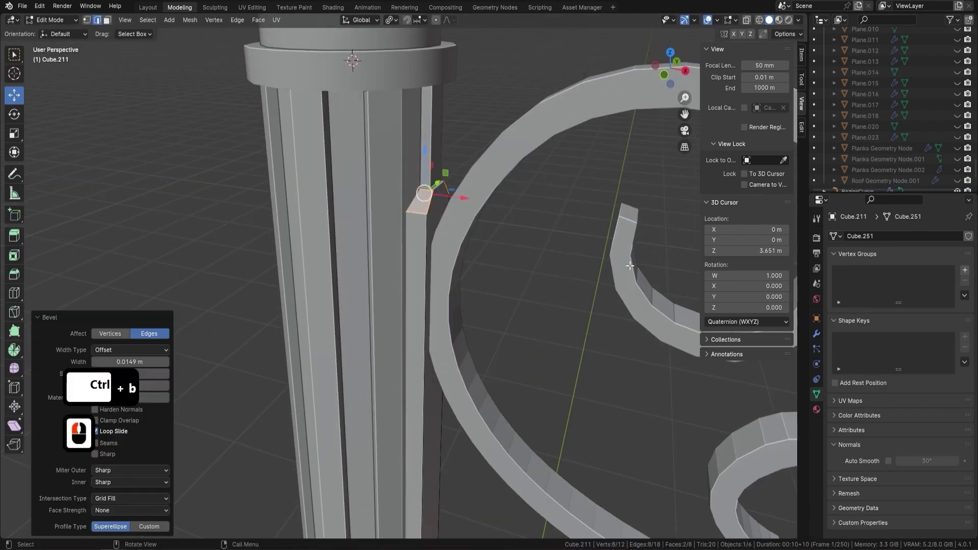
Zoom in on the lamp bracket and select the edge where it meets the post
{"action": "scroll", "coordinate": [265, 371], "scroll_direction": "up", "scroll_amount": 2}
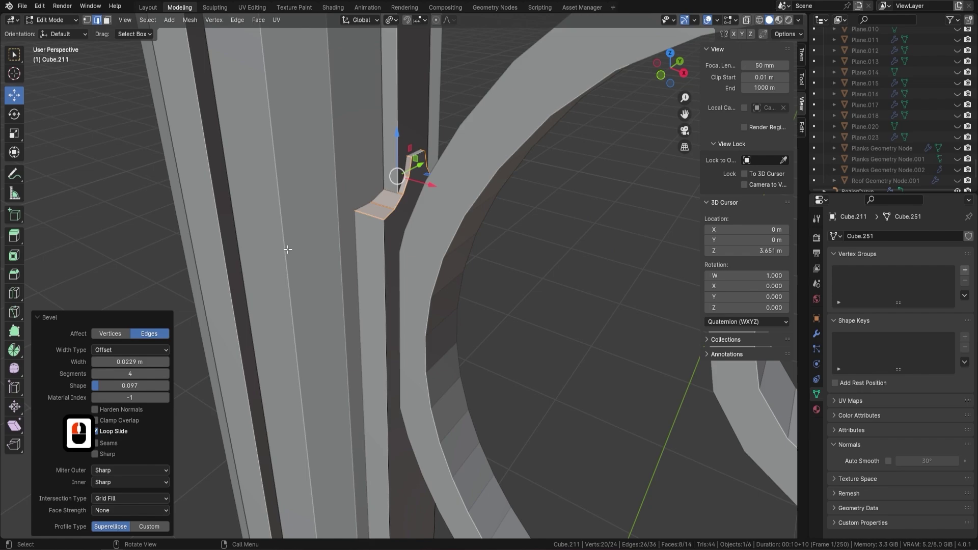
{"action": "mouse_move", "coordinate": [284, 247]}
{"action": "middle_mouse_down"}
{"action": "mouse_move", "coordinate": [393, 211]}
{"action": "mouse_move", "coordinate": [509, 265]}
{"action": "middle_mouse_up"}
{"action": "left_click", "coordinate": [509, 262], "text": "shift"}
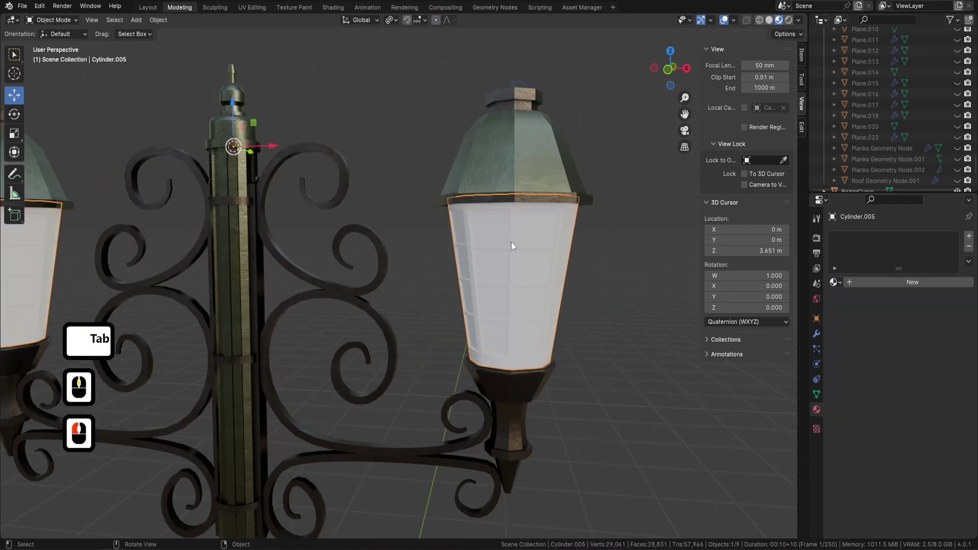
Assign Black Metal to the lamp cage and reveal the hidden lamp parts
{"action": "left_click", "coordinate": [875, 311]}
{"action": "key", "text": "alt+h"}
{"action": "middle_click_drag", "start_coordinate": [628, 232], "coordinate": [601, 259]}
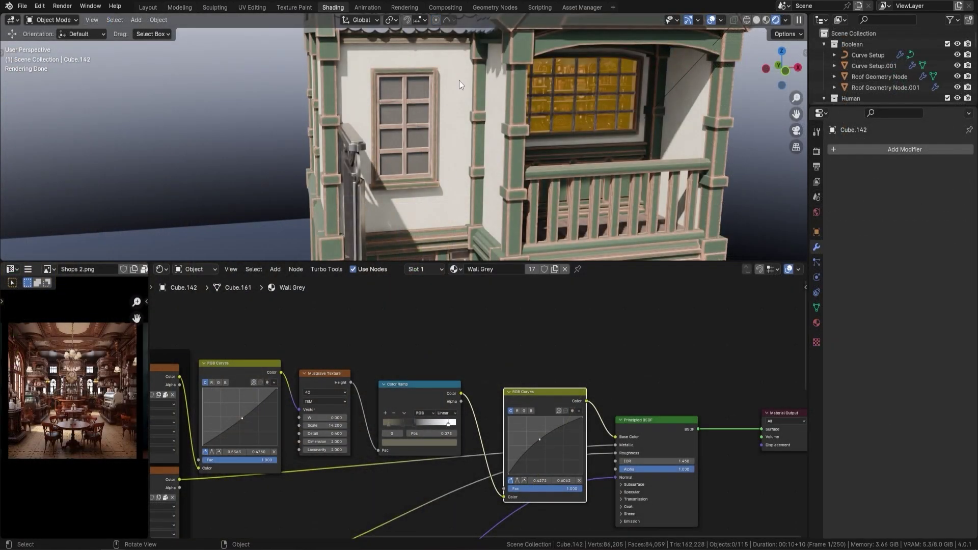
{"action": "scroll", "coordinate": [445, 353], "scroll_direction": "up", "scroll_amount": 2}
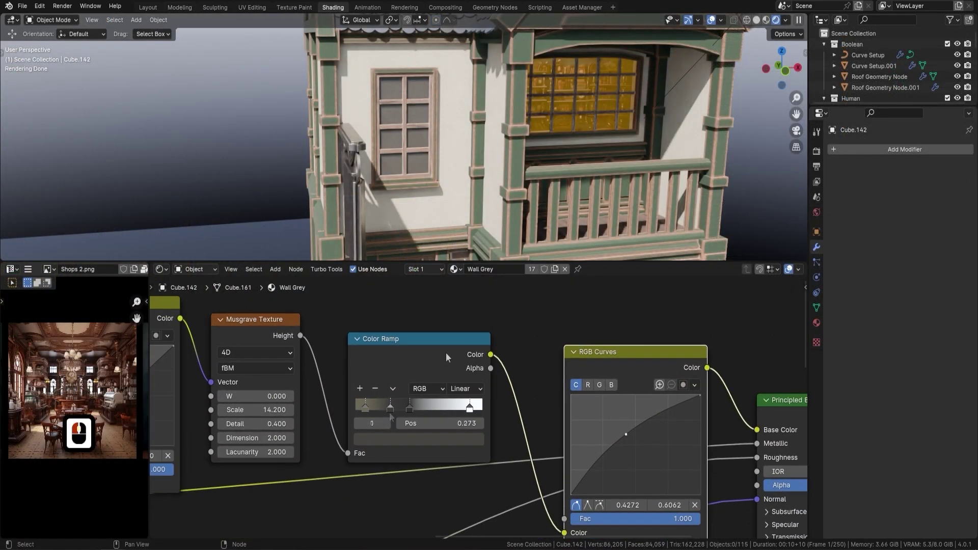
{"action": "scroll", "coordinate": [452, 422], "scroll_direction": "up", "scroll_amount": 2}
{"action": "scroll", "coordinate": [451, 422], "scroll_direction": "up", "scroll_amount": 1}
Move the colour ramp's black stop to about 0.1 and white stop to 0.500
{"action": "left_click_drag", "start_coordinate": [312, 408], "coordinate": [329, 415]}
{"action": "left_click_drag", "start_coordinate": [483, 407], "coordinate": [397, 408]}
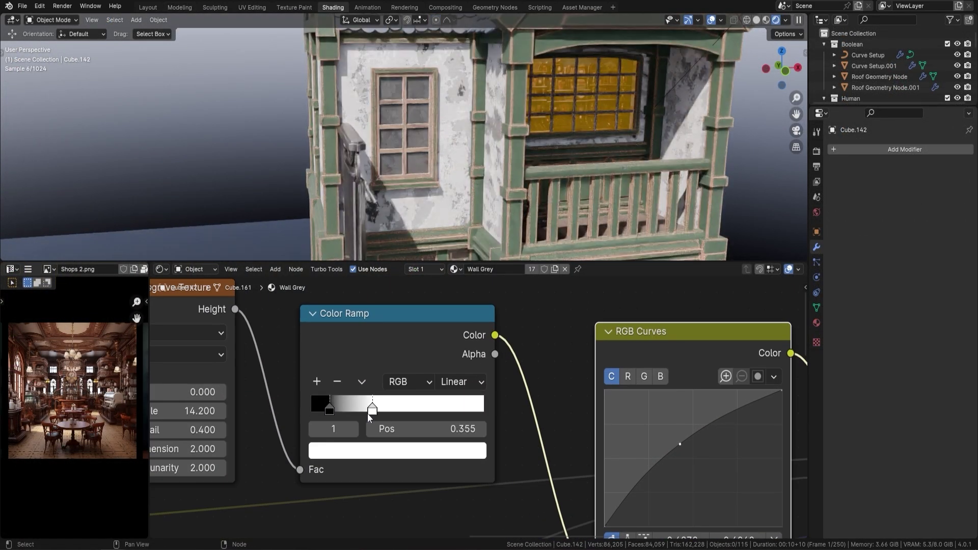
{"action": "left_click", "coordinate": [398, 451]}
{"action": "middle_click_drag", "start_coordinate": [423, 356], "coordinate": [586, 326]}
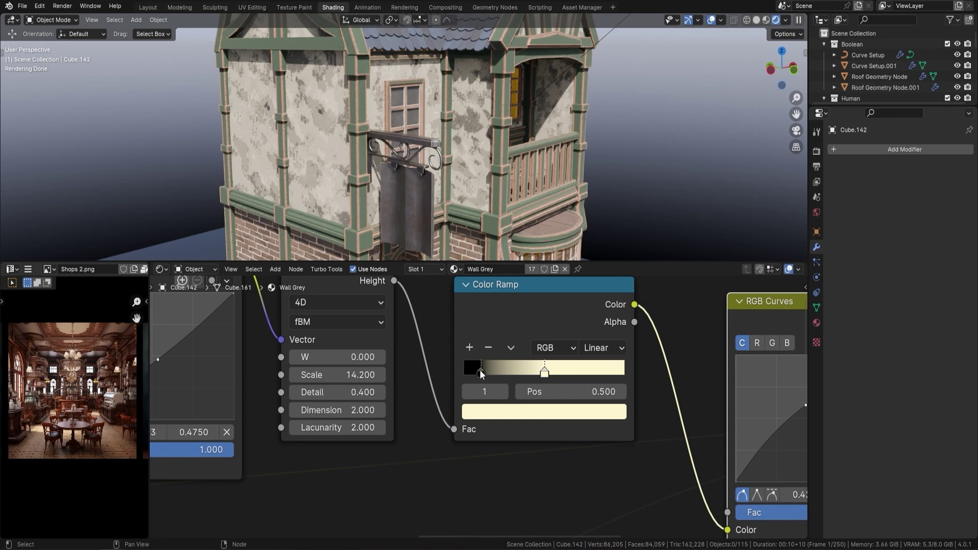
{"action": "left_click", "coordinate": [544, 408]}
Shift the Wall Grey ramp stop to 0.082 and adjust the other stop
{"action": "mouse_move", "coordinate": [459, 362]}
{"action": "middle_mouse_down"}
{"action": "mouse_move", "coordinate": [551, 362]}
{"action": "mouse_move", "coordinate": [234, 366]}
{"action": "middle_mouse_up"}
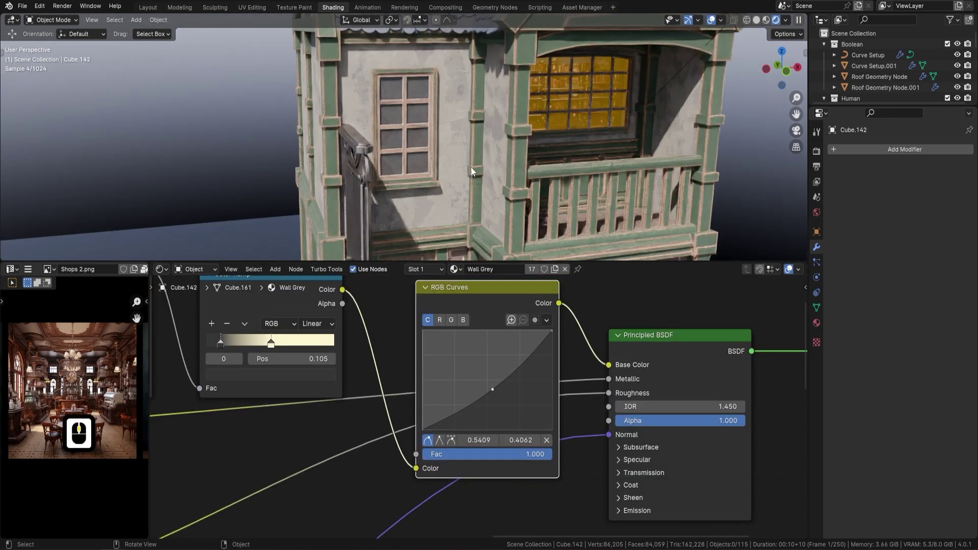
{"action": "left_click_drag", "start_coordinate": [270, 344], "coordinate": [288, 345]}
{"action": "left_click_drag", "start_coordinate": [220, 344], "coordinate": [206, 342]}
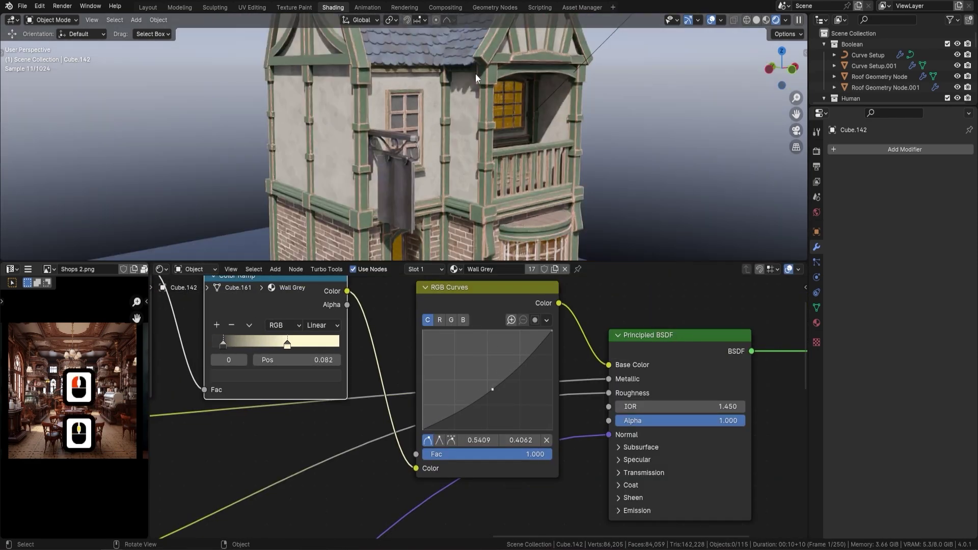
{"action": "scroll", "coordinate": [476, 77], "scroll_direction": "down", "scroll_amount": 5}
{"action": "left_click_drag", "start_coordinate": [891, 106], "coordinate": [891, 220]}
{"action": "scroll", "coordinate": [892, 152], "scroll_direction": "down", "scroll_amount": 5}
{"action": "mouse_move", "coordinate": [331, 153]}
{"action": "middle_mouse_down", "text": "shift"}
{"action": "mouse_move", "coordinate": [413, 172]}
{"action": "mouse_move", "coordinate": [379, 135]}
{"action": "middle_mouse_up", "text": "shift"}
Render a test image of both buildings from the Modeling workspace
{"action": "left_click", "coordinate": [179, 7]}
{"action": "left_click", "coordinate": [23, 6]}
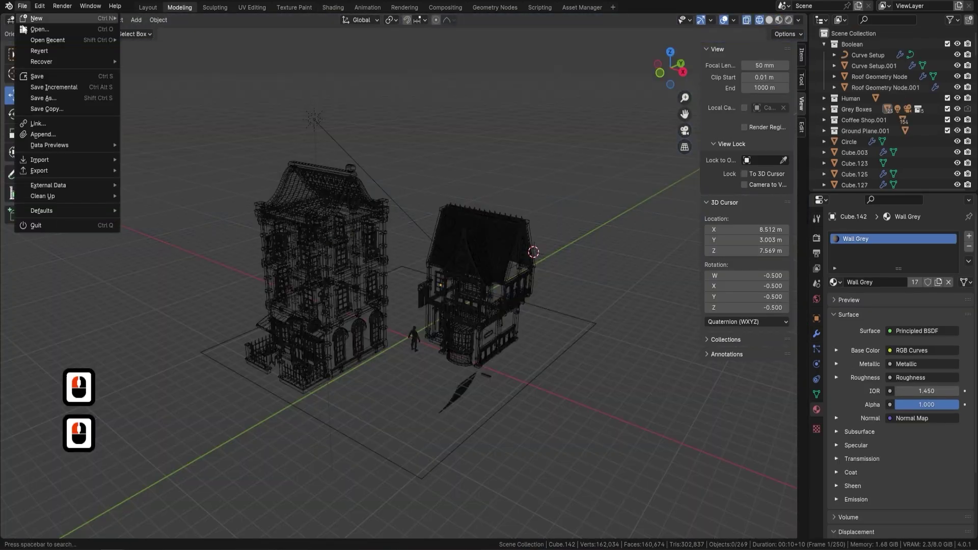
{"action": "left_click", "coordinate": [76, 18]}
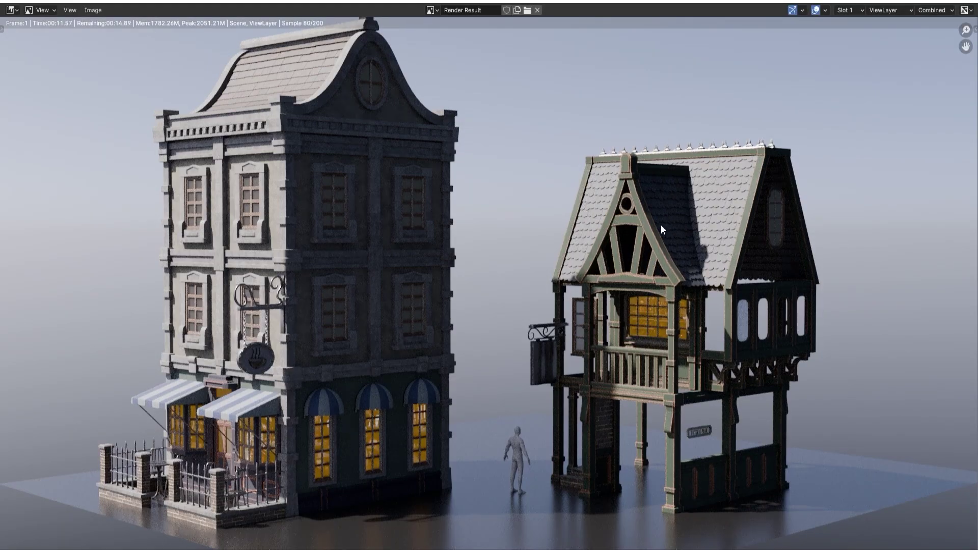
{"action": "key", "text": "Escape"}
{"action": "scroll", "coordinate": [856, 120], "scroll_direction": "down", "scroll_amount": 2}
Hide the tall building, check the mirror's UVs in Shading, and save the scene
{"action": "key", "text": "h"}
{"action": "key", "text": "h"}
{"action": "key", "text": "h"}
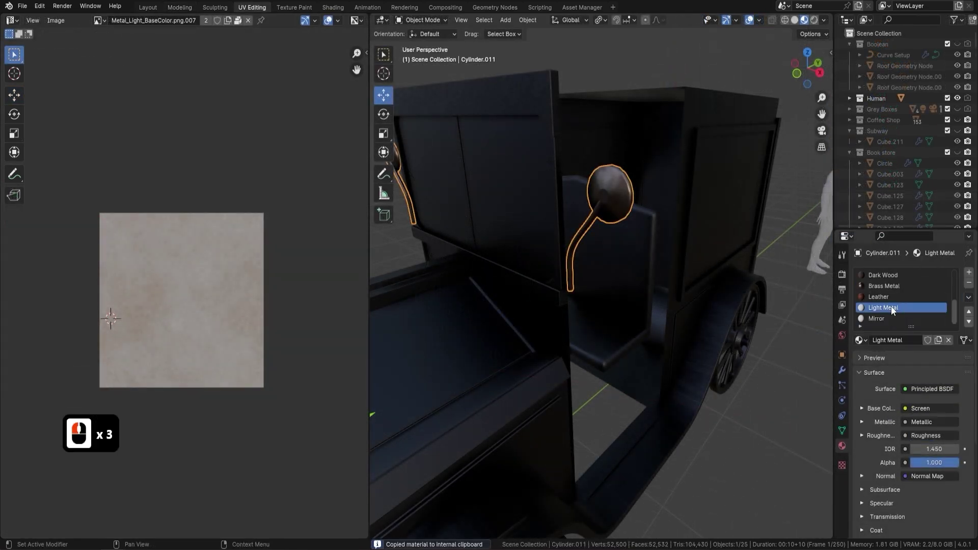
{"action": "key", "text": "Tab"}
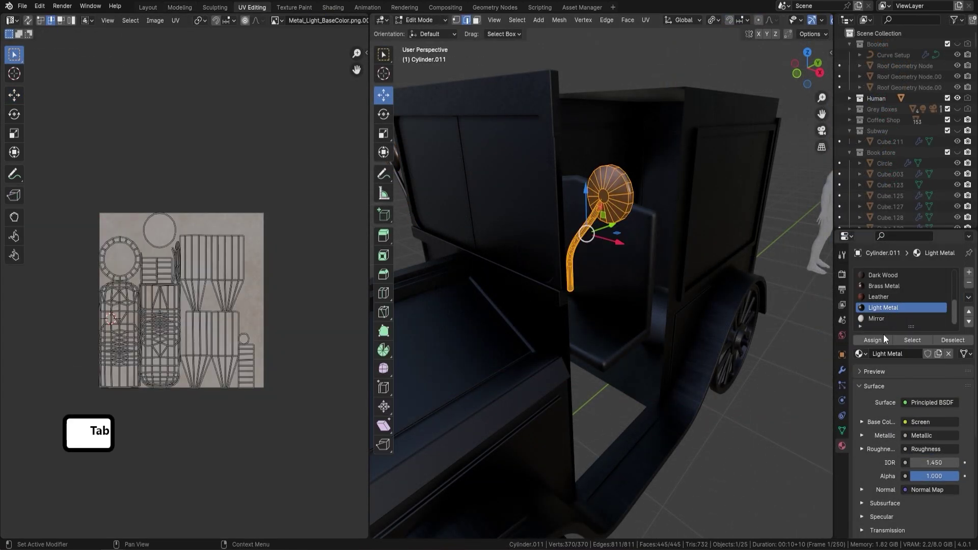
{"action": "left_click", "coordinate": [333, 7]}
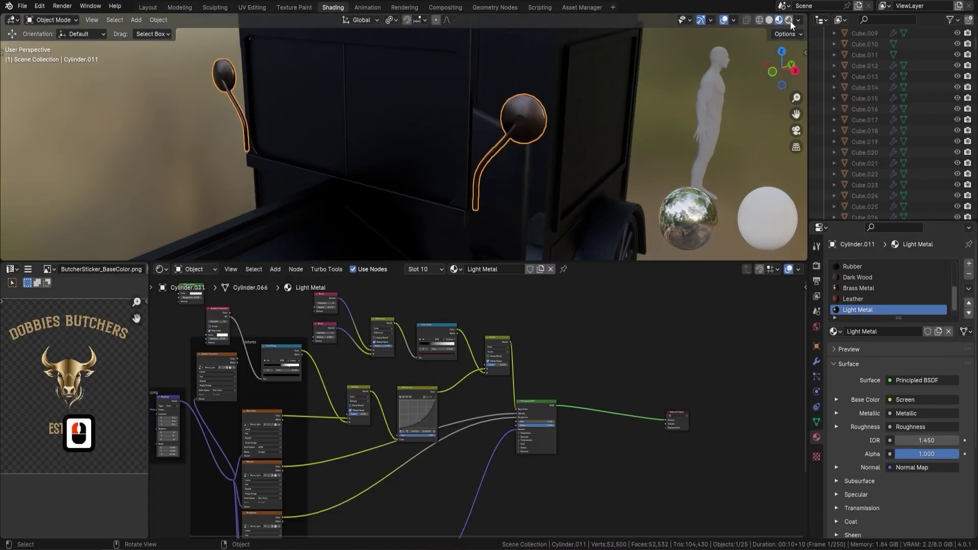
{"action": "key", "text": "ctrl+s"}
{"action": "scroll", "coordinate": [410, 414], "scroll_direction": "up", "scroll_amount": 3}
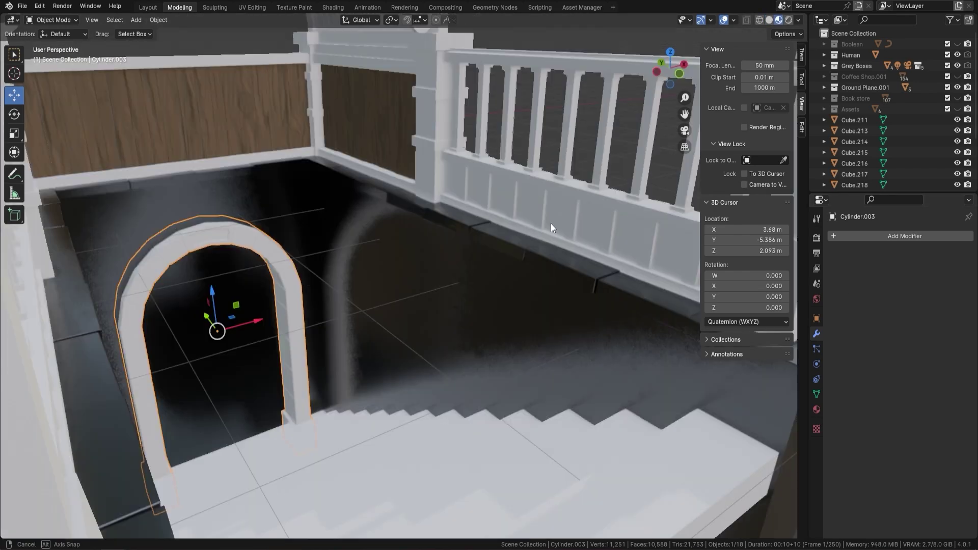
Check the arch's material and give the stairs the Stone Flags material
{"action": "key", "text": "Tab"}
{"action": "key", "text": "Tab"}
{"action": "left_click", "coordinate": [816, 409]}
{"action": "middle_click_drag", "start_coordinate": [561, 230], "coordinate": [407, 249], "text": "shift"}
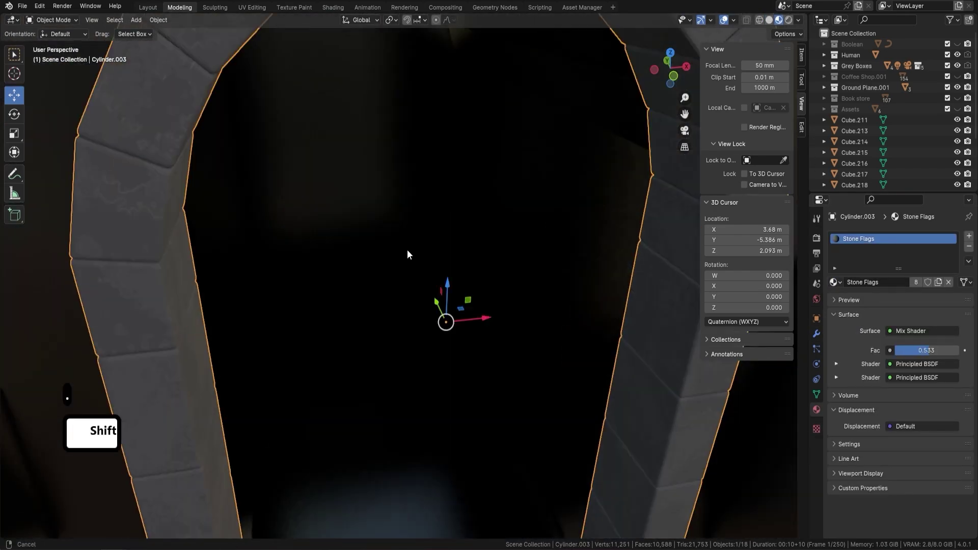
{"action": "scroll", "coordinate": [609, 160], "scroll_direction": "down", "scroll_amount": 3}
{"action": "scroll", "coordinate": [609, 164], "scroll_direction": "down", "scroll_amount": 5}
{"action": "middle_click_drag", "start_coordinate": [499, 234], "coordinate": [466, 228]}
{"action": "left_click", "coordinate": [458, 326]}
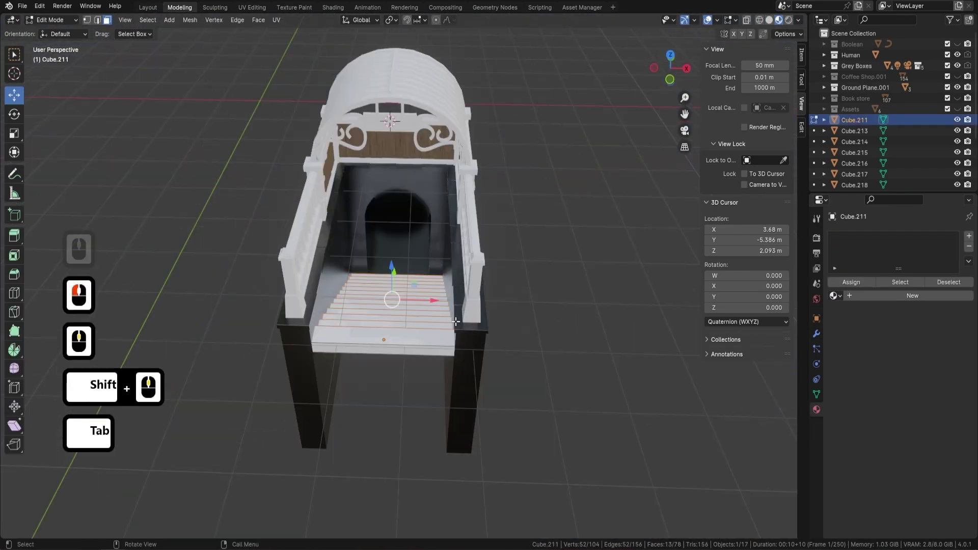
{"action": "type", "text": "sto"}
{"action": "left_click", "coordinate": [635, 285]}
Smart UV project the top trim Plane.025 and link the stairs' materials to it
{"action": "mouse_move", "coordinate": [635, 285]}
{"action": "middle_mouse_down", "text": "shift"}
{"action": "mouse_move", "coordinate": [495, 270]}
{"action": "mouse_move", "coordinate": [481, 225]}
{"action": "middle_mouse_up", "text": "shift"}
{"action": "left_click", "coordinate": [514, 311]}
{"action": "key", "text": "Tab"}
{"action": "key", "text": "a"}
{"action": "key", "text": "u"}
{"action": "key", "text": "Tab"}
{"action": "left_click", "coordinate": [502, 312], "text": "shift"}
{"action": "key", "text": "ctrl+l"}
{"action": "left_click", "coordinate": [504, 287]}
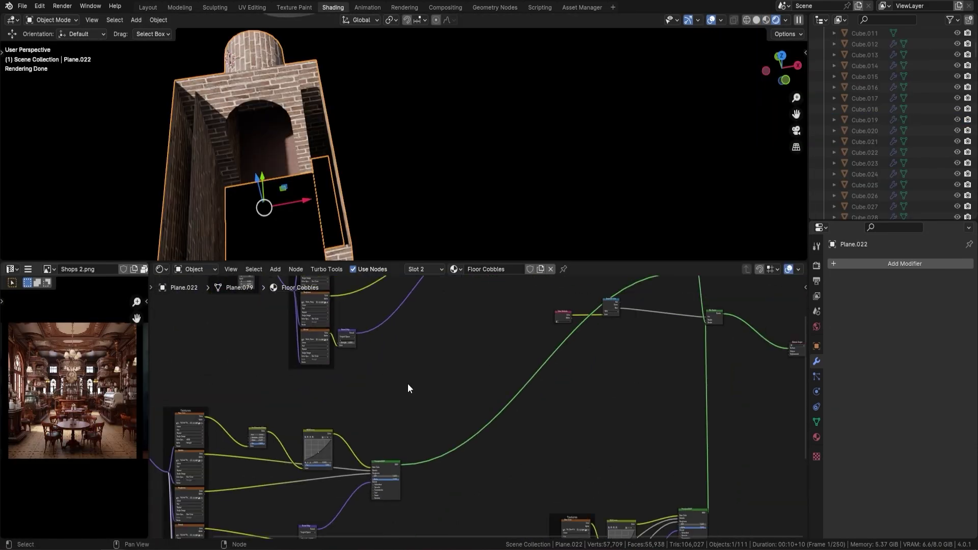
Inspect the Mapping and texture nodes, then select the floor face inside the arch
{"action": "scroll", "coordinate": [408, 389], "scroll_direction": "up", "scroll_amount": 2}
{"action": "middle_click_drag", "start_coordinate": [473, 349], "coordinate": [485, 400]}
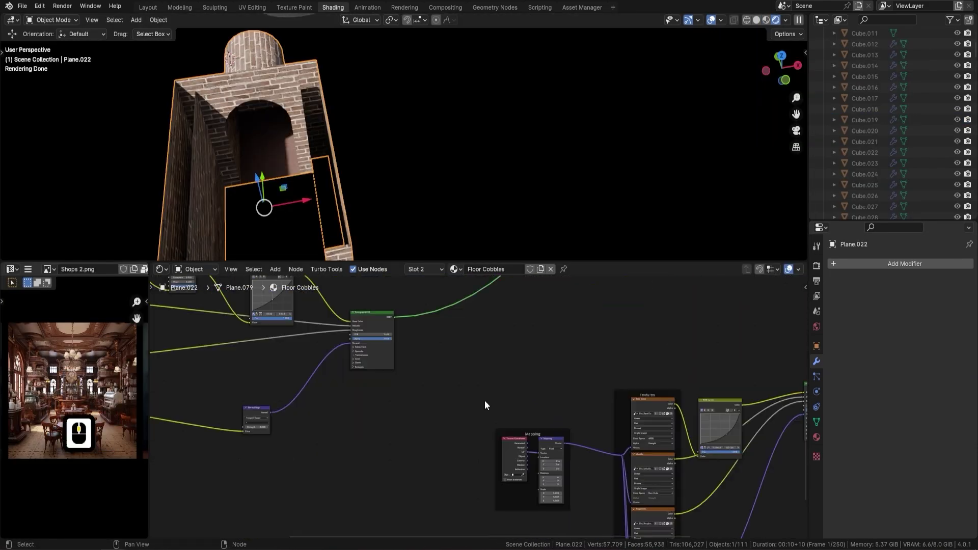
{"action": "scroll", "coordinate": [485, 400], "scroll_direction": "up", "scroll_amount": 4}
{"action": "middle_click_drag", "start_coordinate": [469, 343], "coordinate": [532, 375]}
{"action": "scroll", "coordinate": [533, 371], "scroll_direction": "down", "scroll_amount": 4}
{"action": "scroll", "coordinate": [680, 430], "scroll_direction": "up", "scroll_amount": 2}
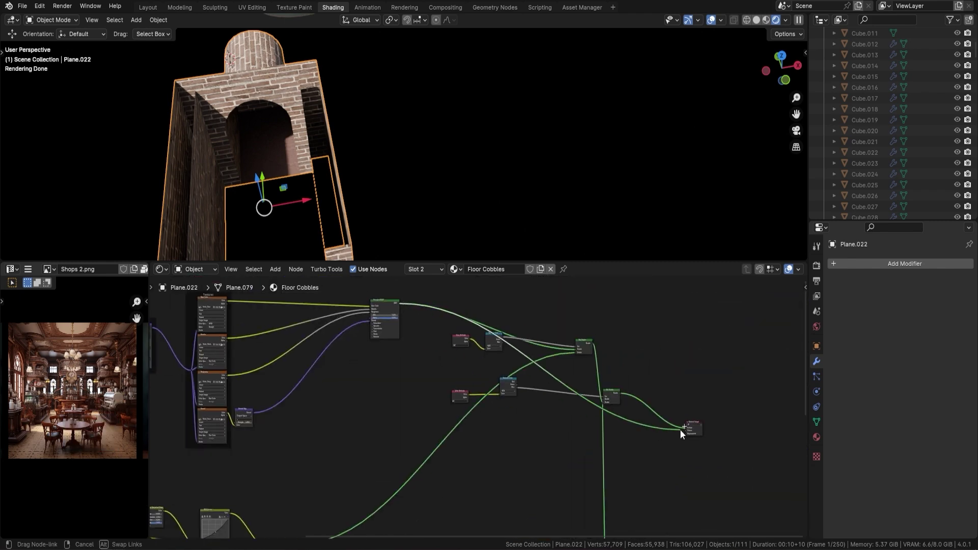
{"action": "scroll", "coordinate": [402, 174], "scroll_direction": "up", "scroll_amount": 4}
{"action": "middle_click_drag", "start_coordinate": [402, 174], "coordinate": [371, 188], "text": "shift"}
{"action": "key", "text": "Tab"}
{"action": "left_click", "coordinate": [371, 187]}
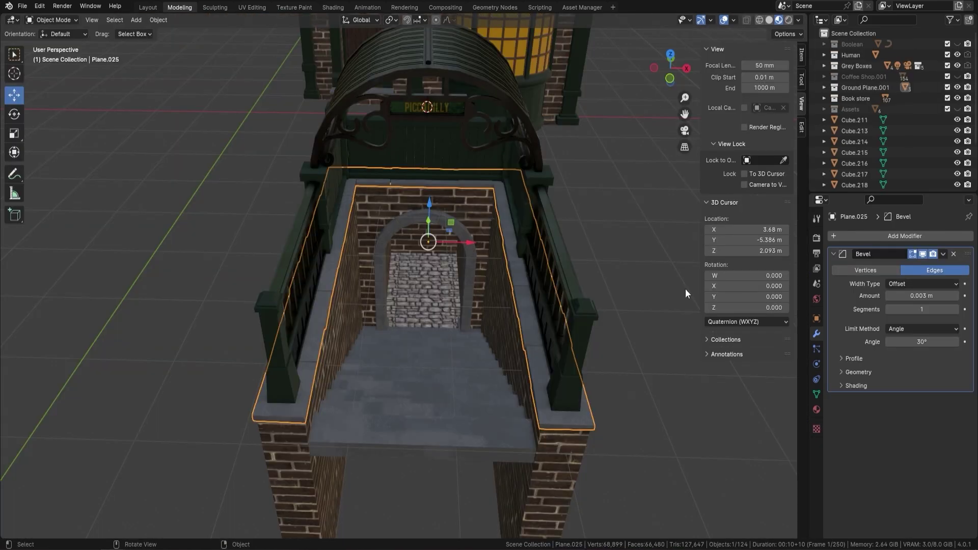
Shade the entrance parts smooth, join them, apply transforms and add a Bevel modifier
{"action": "scroll", "coordinate": [461, 276], "scroll_direction": "down", "scroll_amount": 3}
{"action": "key", "text": "KP_7"}
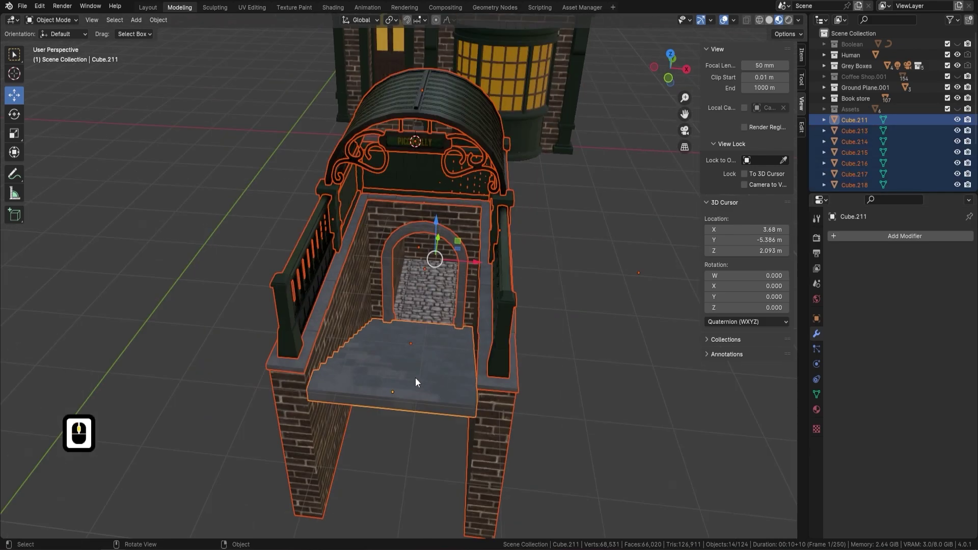
{"action": "left_click", "coordinate": [158, 19]}
{"action": "left_click", "coordinate": [178, 268]}
{"action": "key", "text": "ctrl+a"}
{"action": "left_click", "coordinate": [503, 209]}
{"action": "right_click", "coordinate": [448, 173]}
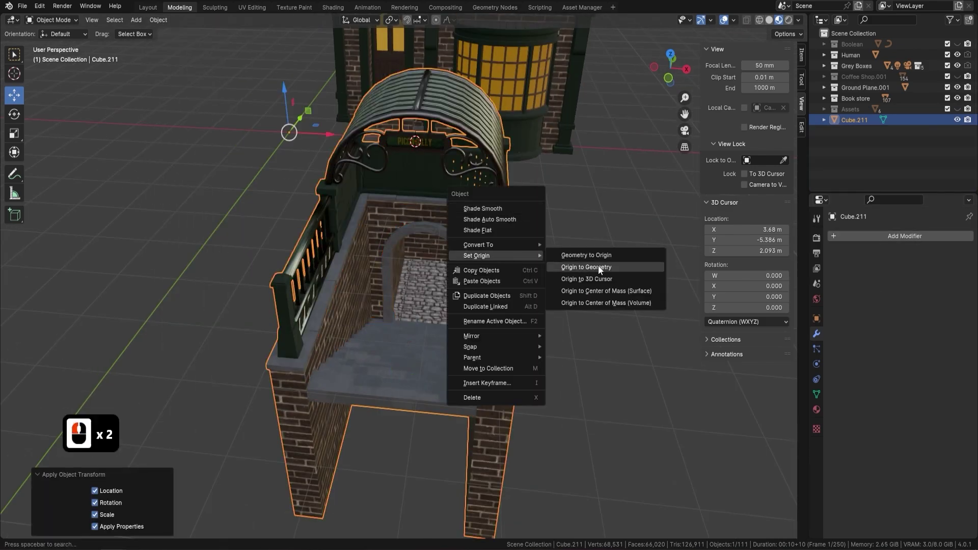
{"action": "left_click", "coordinate": [905, 236]}
{"action": "left_click", "coordinate": [785, 239]}
{"action": "mouse_move", "coordinate": [510, 254]}
{"action": "middle_mouse_down"}
{"action": "mouse_move", "coordinate": [653, 170]}
{"action": "mouse_move", "coordinate": [573, 252]}
{"action": "middle_mouse_up"}
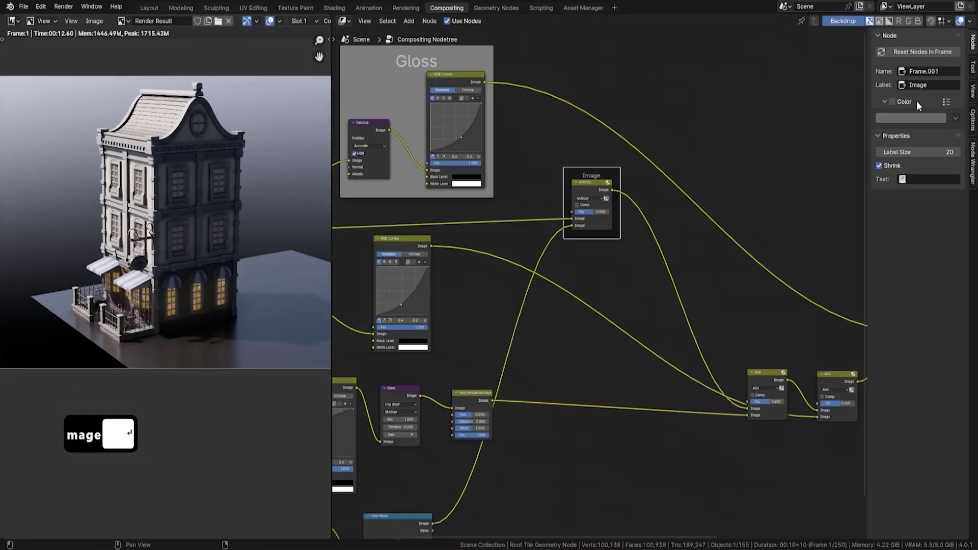
Enlarge the Image frame label to 36, colour the Evironment frame green, and frame the emission nodes
{"action": "left_click_drag", "start_coordinate": [896, 152], "coordinate": [915, 152]}
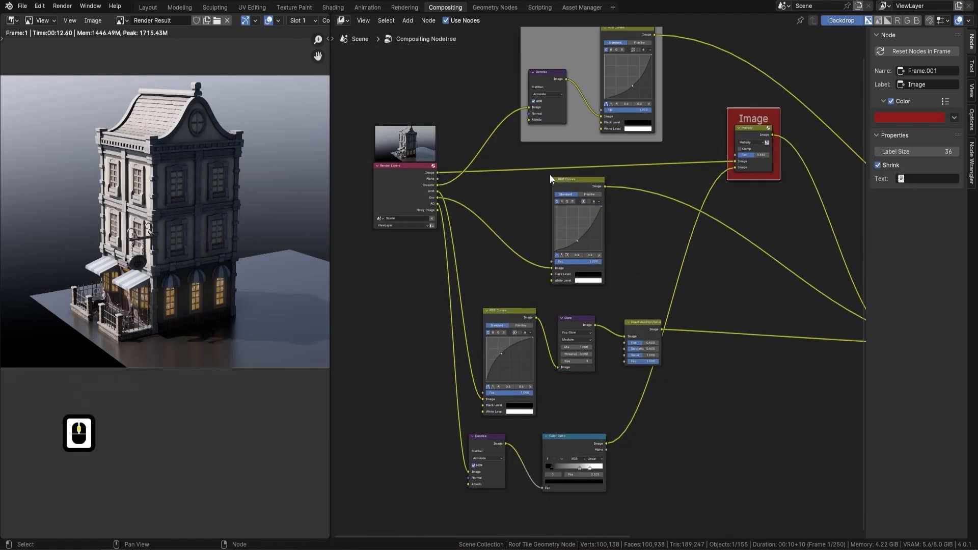
{"action": "left_click", "coordinate": [917, 84]}
{"action": "type", "text": "Evironment"}
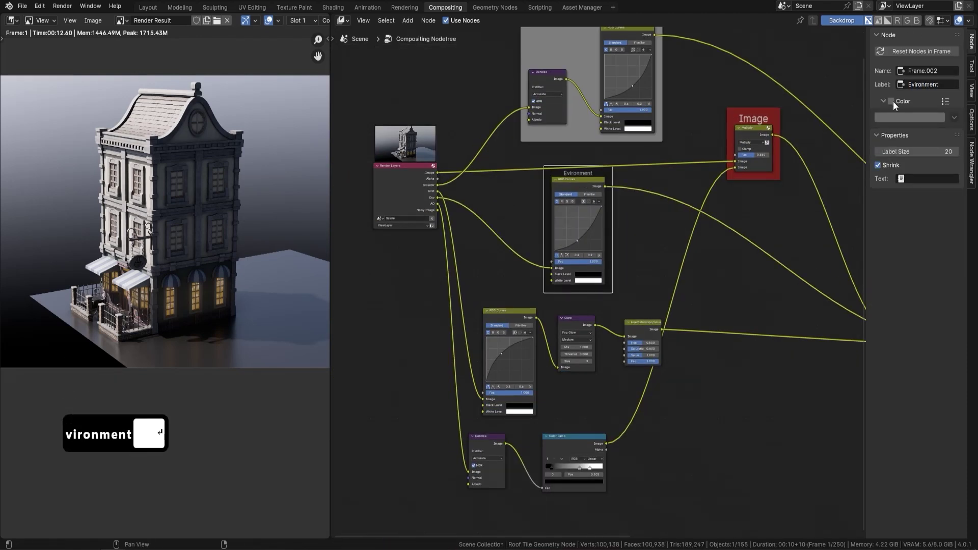
{"action": "left_click", "coordinate": [891, 101]}
{"action": "middle_click_drag", "start_coordinate": [560, 331], "coordinate": [472, 240]}
{"action": "key", "text": "ctrl+j"}
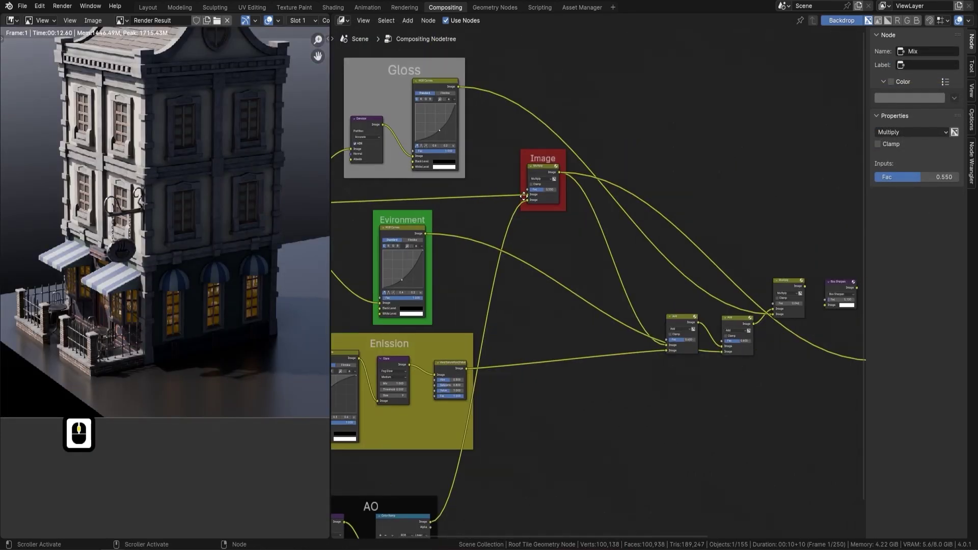
Insert an Anti-Aliasing node after the final curves
{"action": "left_click_drag", "start_coordinate": [524, 195], "coordinate": [494, 286]}
{"action": "scroll", "coordinate": [420, 180], "scroll_direction": "up", "scroll_amount": 3}
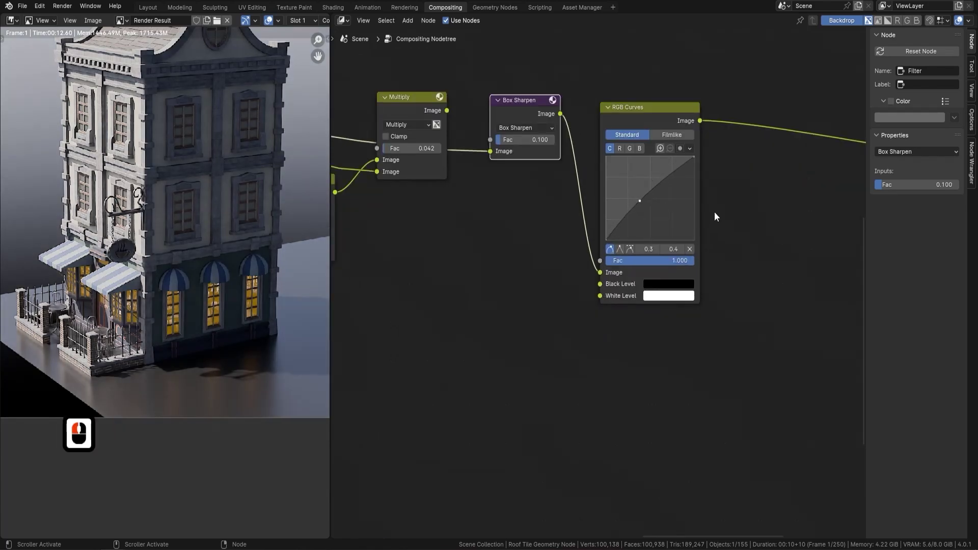
{"action": "key", "text": "shift+a"}
{"action": "type", "text": "anti"}
{"action": "key", "text": "Return"}
{"action": "left_click", "coordinate": [588, 157]}
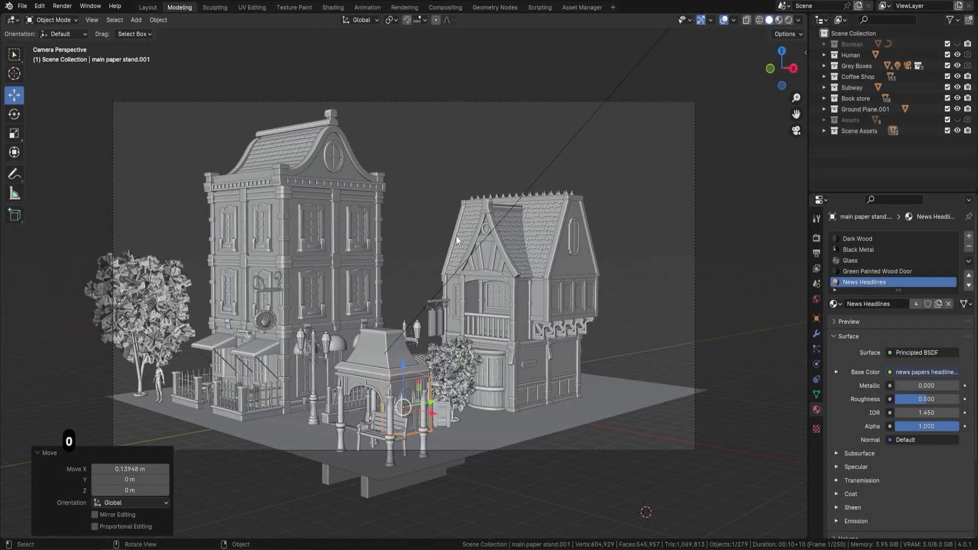
Lock the camera to the view, reframe it on the whole street scene, and render
{"action": "key", "text": "n"}
{"action": "middle_click_drag", "start_coordinate": [420, 236], "coordinate": [367, 517], "text": "shift"}
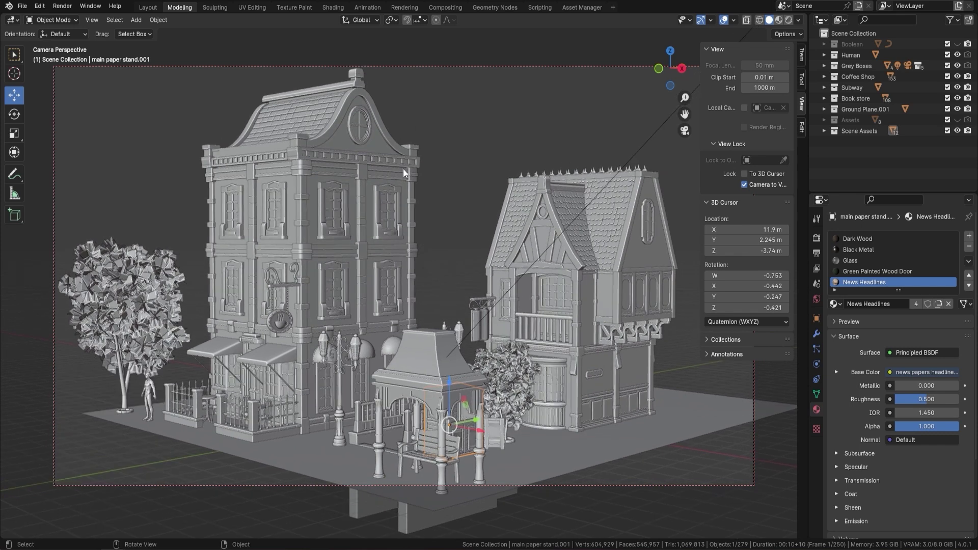
{"action": "key", "text": "shift+z"}
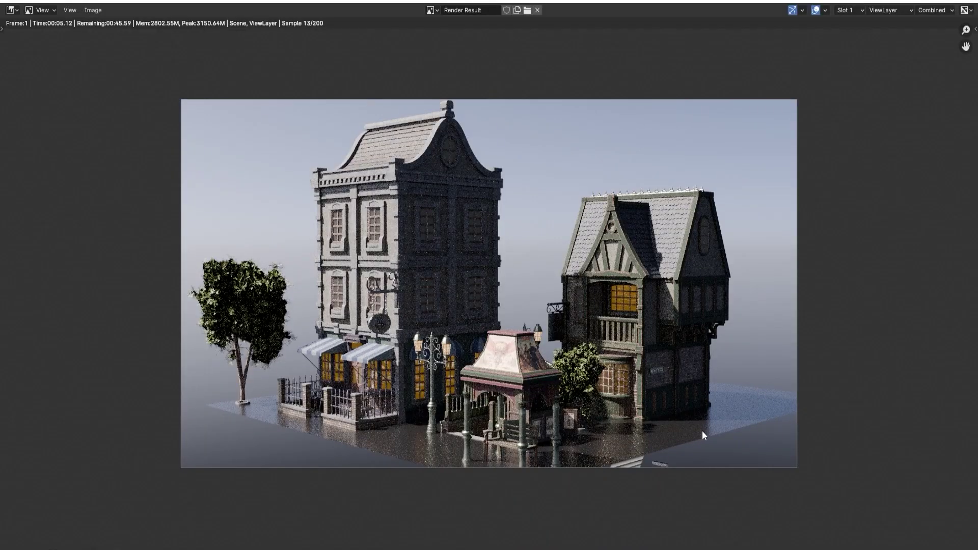
{"action": "scroll", "coordinate": [502, 307], "scroll_direction": "up", "scroll_amount": 1}
{"action": "scroll", "coordinate": [501, 307], "scroll_direction": "up", "scroll_amount": 1}
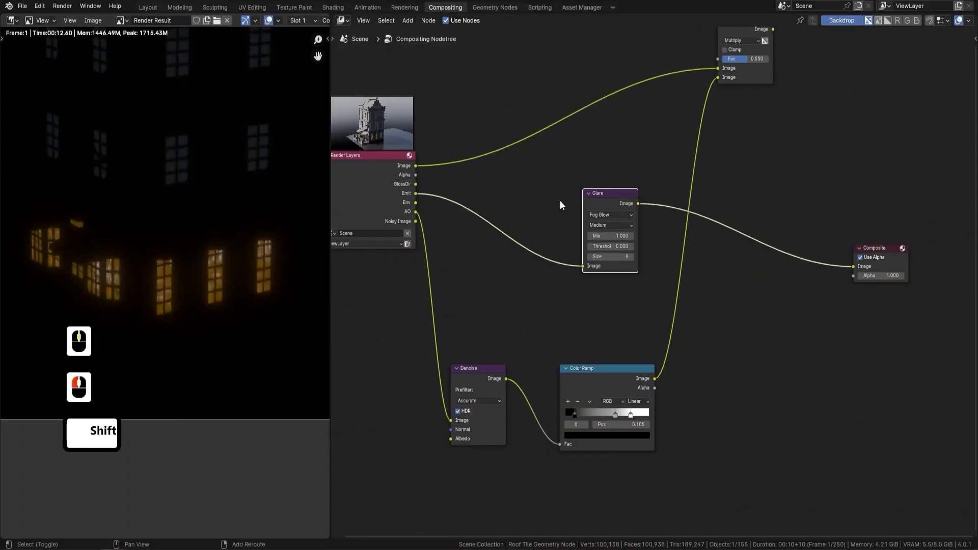
Bow the RGB Curves downward to darken the window glow
{"action": "left_click_drag", "start_coordinate": [510, 252], "coordinate": [520, 267]}
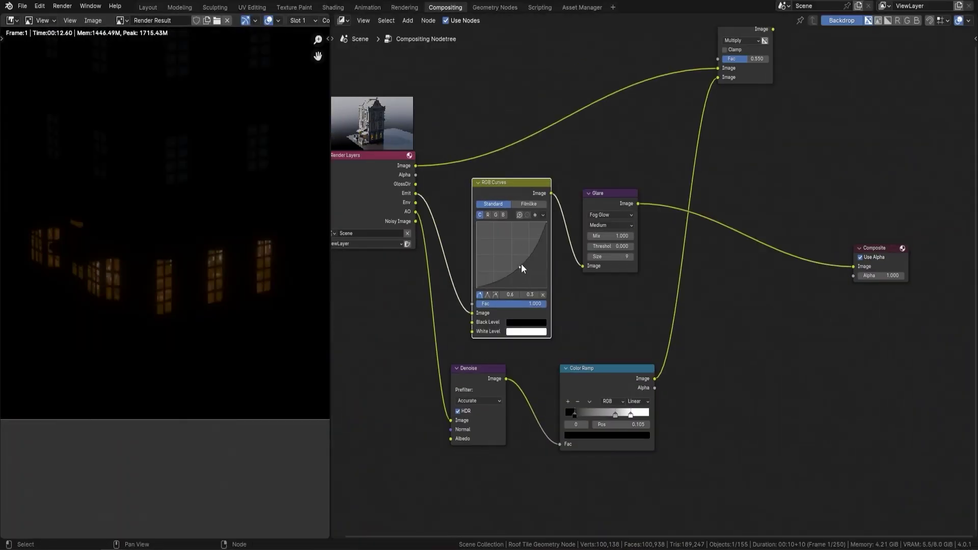
{"action": "scroll", "coordinate": [727, 212], "scroll_direction": "down", "scroll_amount": 3, "text": "ctrl"}
{"action": "scroll", "coordinate": [819, 265], "scroll_direction": "down", "scroll_amount": 2}
{"action": "scroll", "coordinate": [955, 322], "scroll_direction": "up", "scroll_amount": 1}
Add a Hue/Saturation/Value node between Glare and Composite to tint the glow green
{"action": "key", "text": "shift+a"}
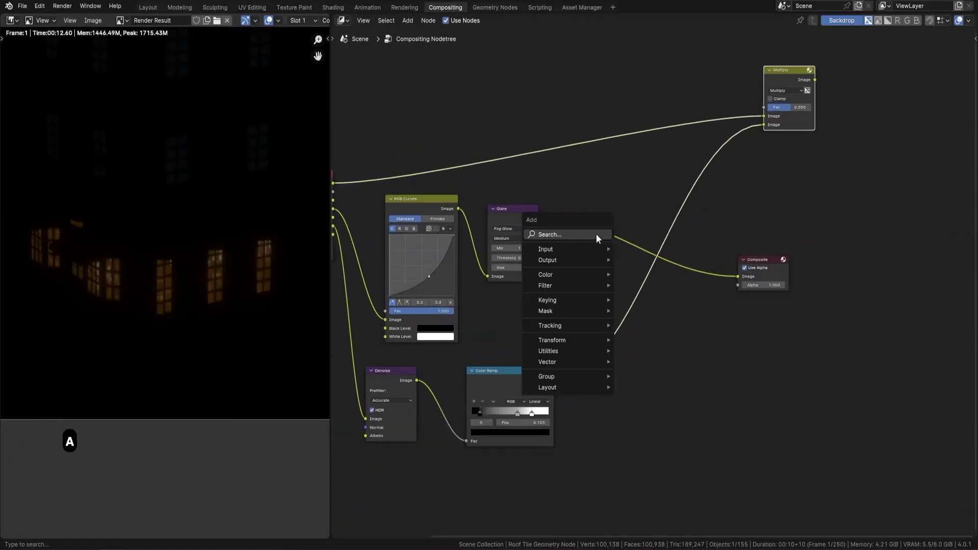
{"action": "type", "text": "hue"}
{"action": "key", "text": "Return"}
{"action": "left_click", "coordinate": [603, 247]}
{"action": "scroll", "coordinate": [465, 286], "scroll_direction": "up", "scroll_amount": 3}
{"action": "scroll", "coordinate": [699, 232], "scroll_direction": "up", "scroll_amount": 1}
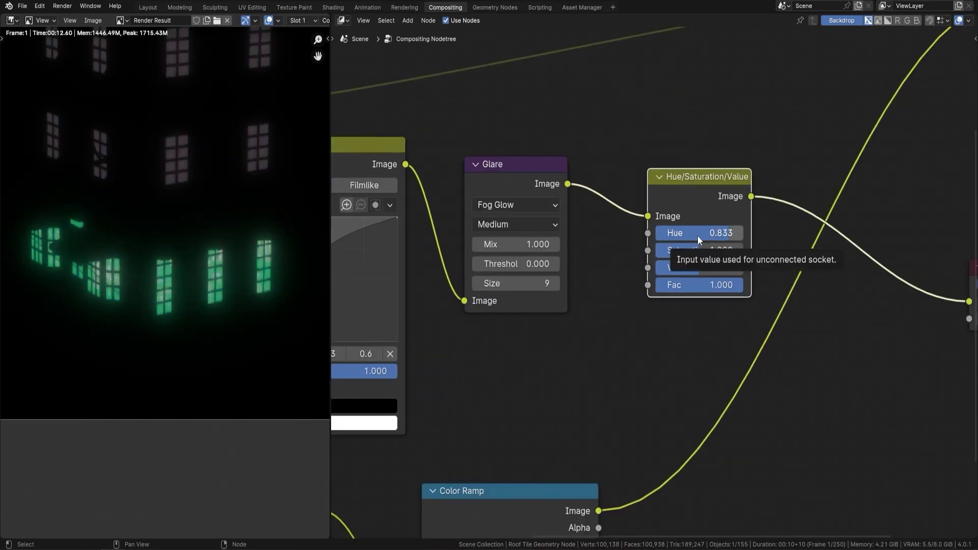